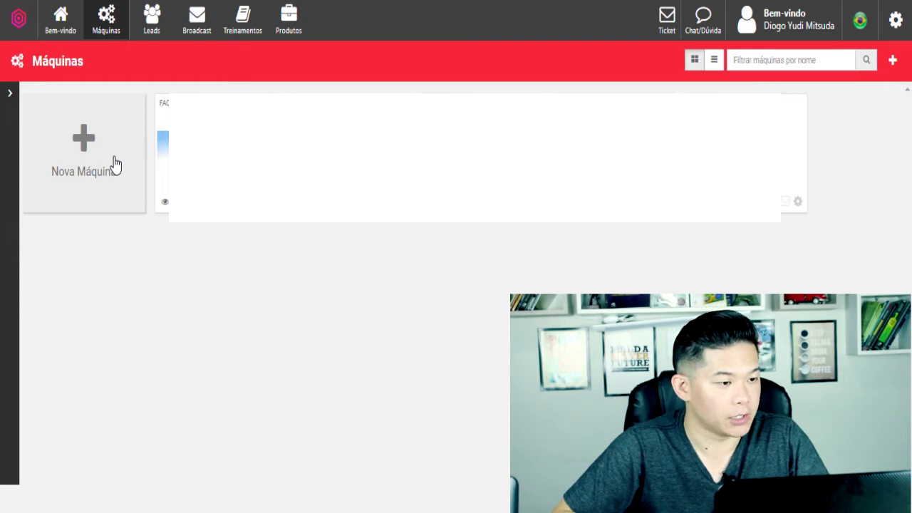
# Step: Start a new machine with e-mail communication, based on the Consultoria Marketing Digital template
pyautogui.click(95, 159)
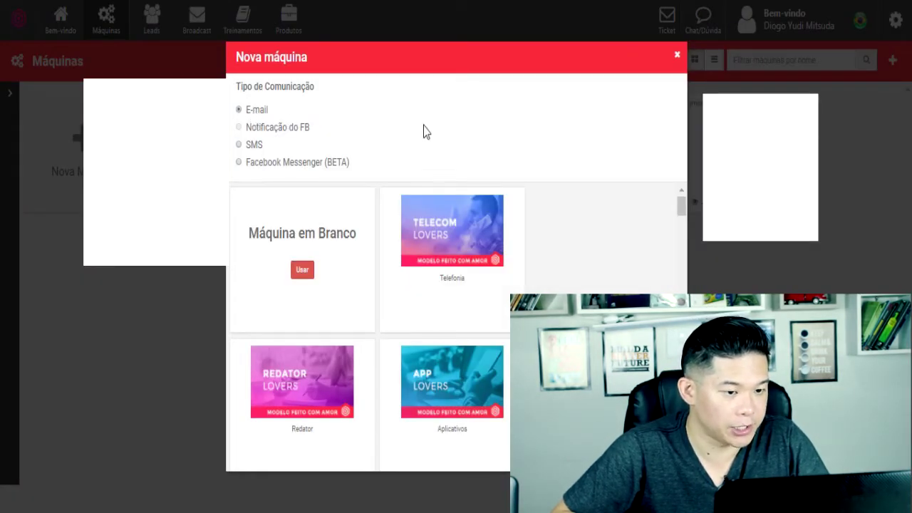
pyautogui.moveTo(415, 270)
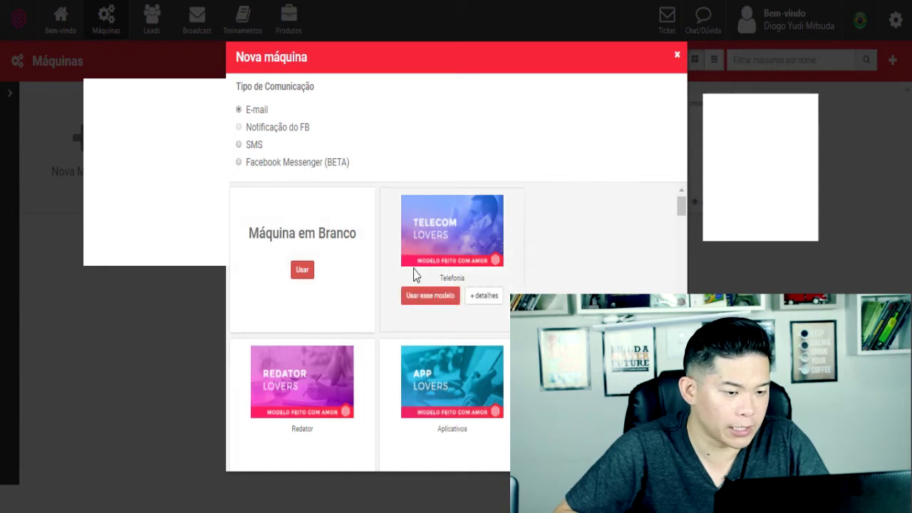
pyautogui.scroll(-6, 505, 295)
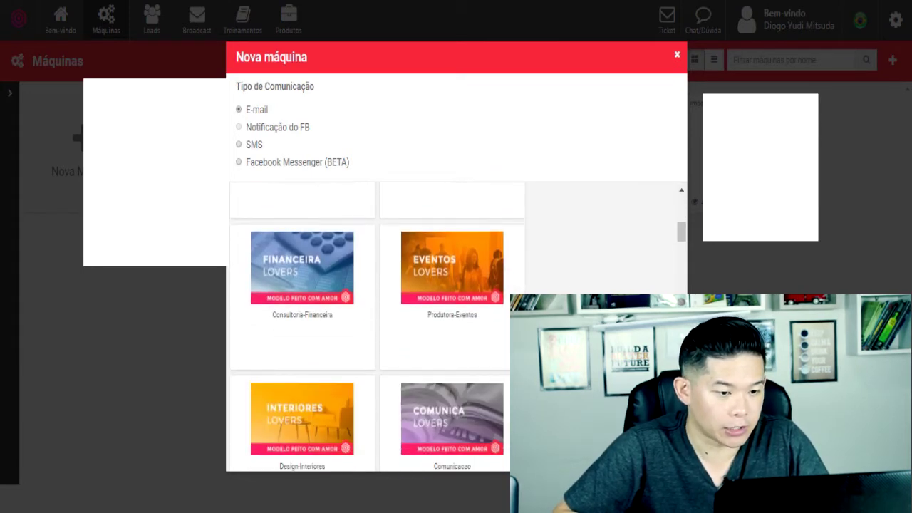
pyautogui.scroll(-10, 378, 328)
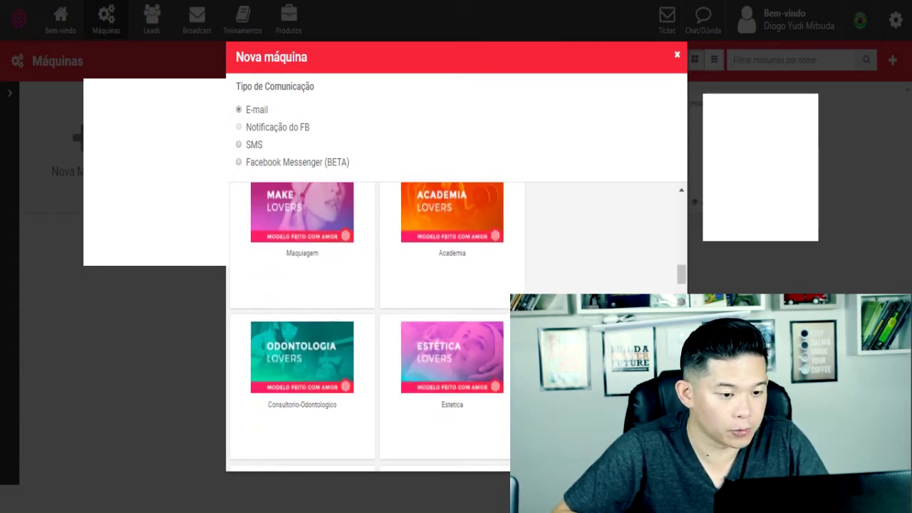
pyautogui.scroll(-4, 436, 378)
pyautogui.moveTo(436, 378)
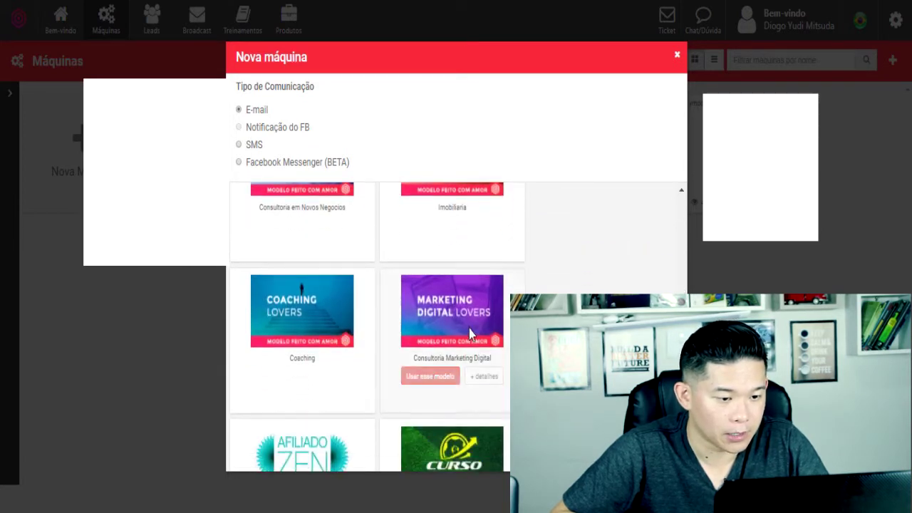
pyautogui.click(430, 377)
# Step: Choose the sending e-mail account, name the machine MARKETING DIGITAL and create it
pyautogui.click(409, 235)
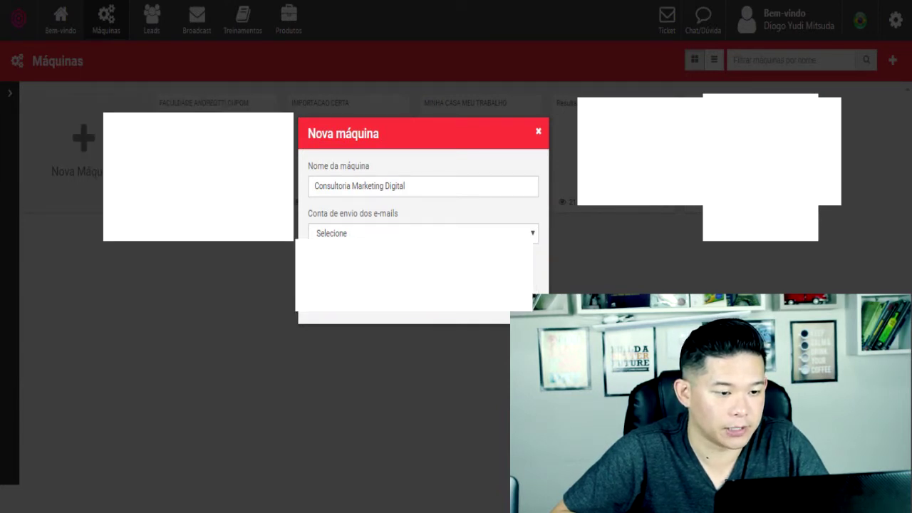
pyautogui.click(376, 250)
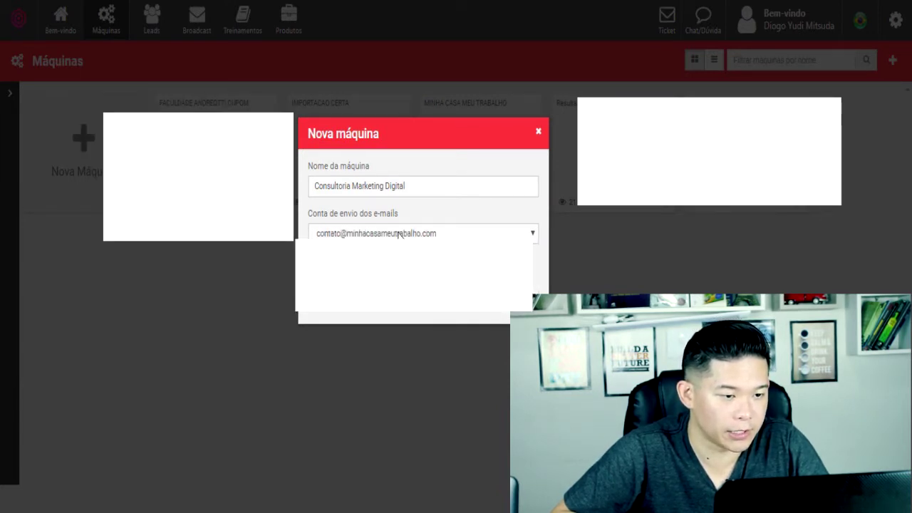
pyautogui.moveTo(413, 186); pyautogui.dragTo(304, 189)
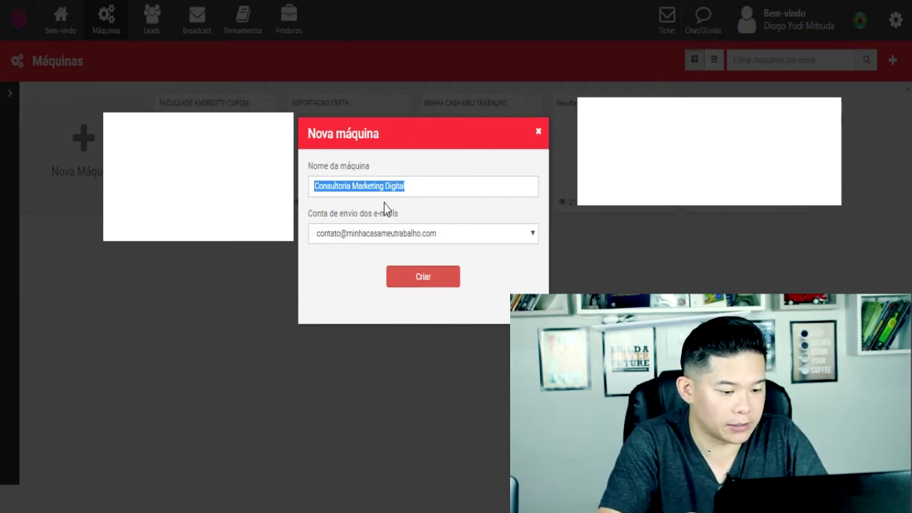
pyautogui.write('ACADEMIA')
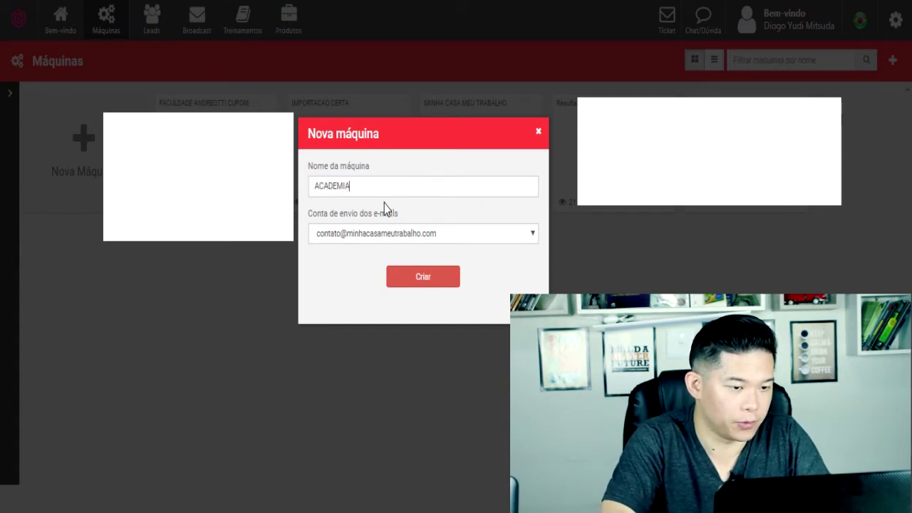
pyautogui.hotkey('ctrl', 'a')
pyautogui.write('MARKE')
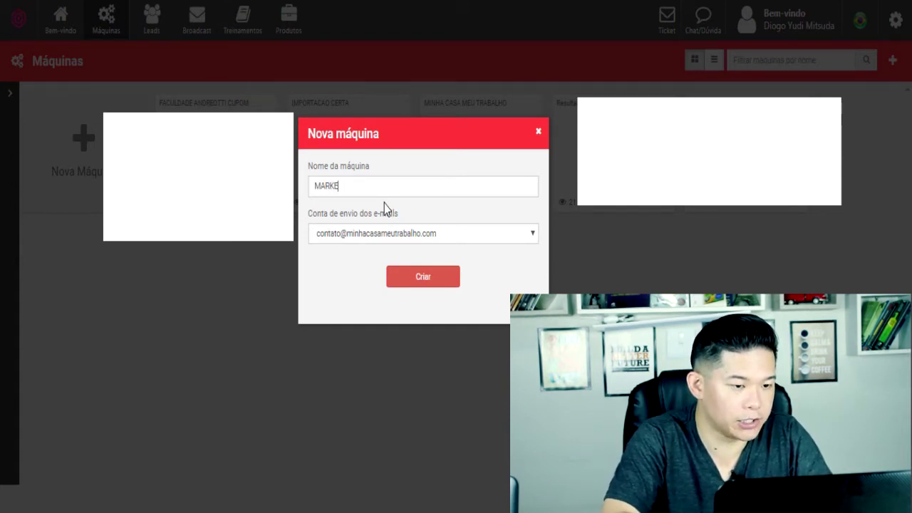
pyautogui.write('TING DIGITAL')
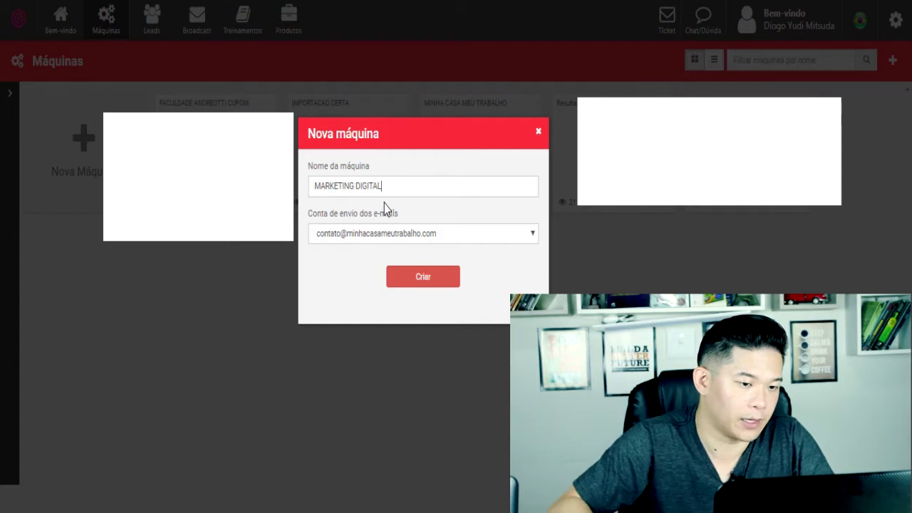
pyautogui.click(401, 279)
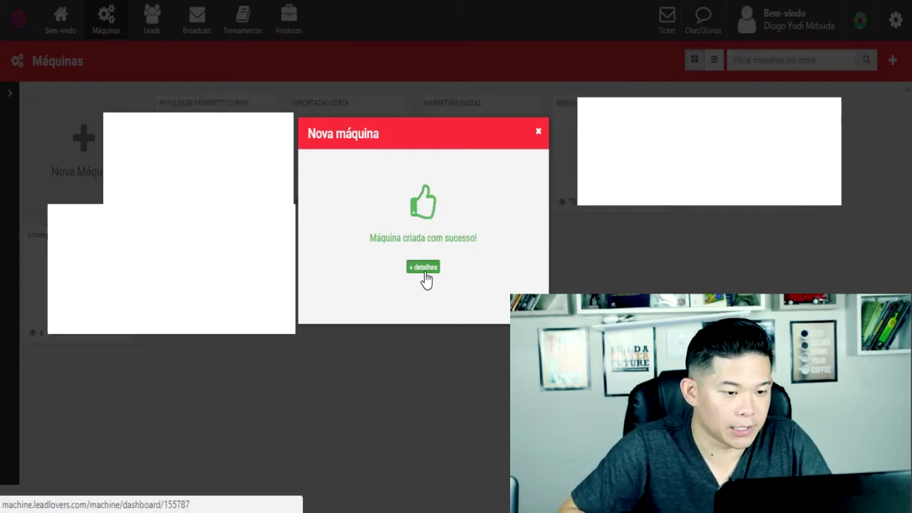
# Step: Open the new machine's details and look through the e-mail sequence of its Funil Inicial from first to last
pyautogui.click(423, 268)
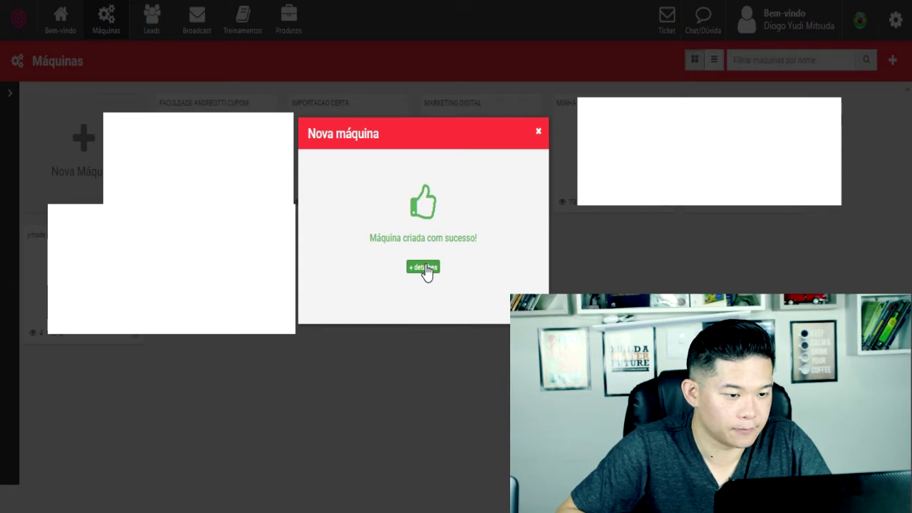
pyautogui.scroll(-3, 341, 314)
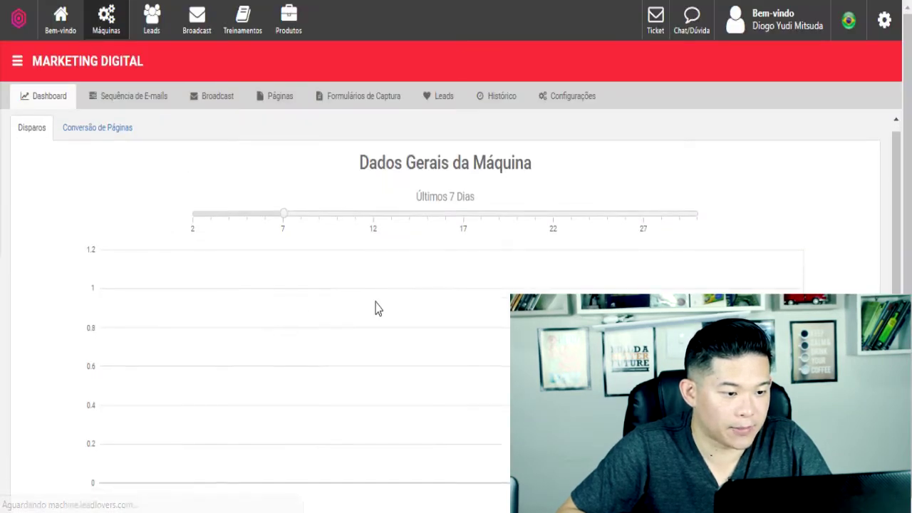
pyautogui.scroll(3, 464, 316)
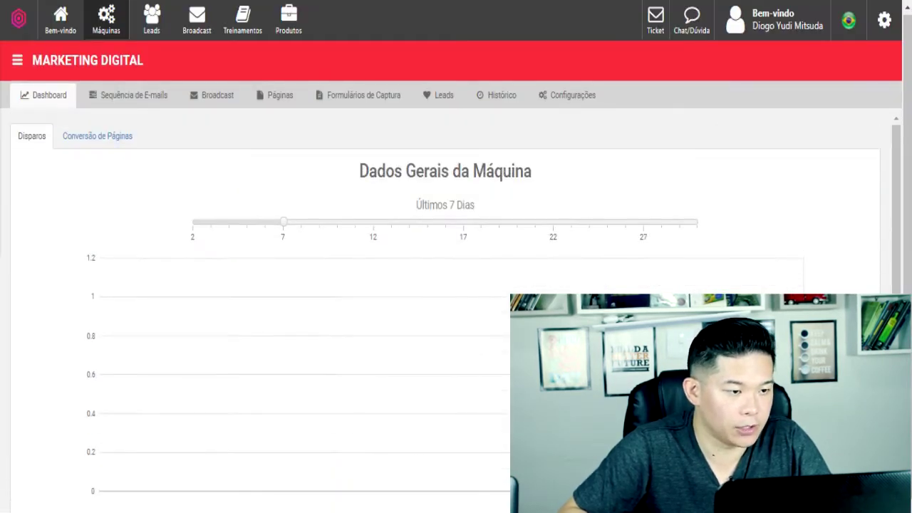
pyautogui.click(155, 102)
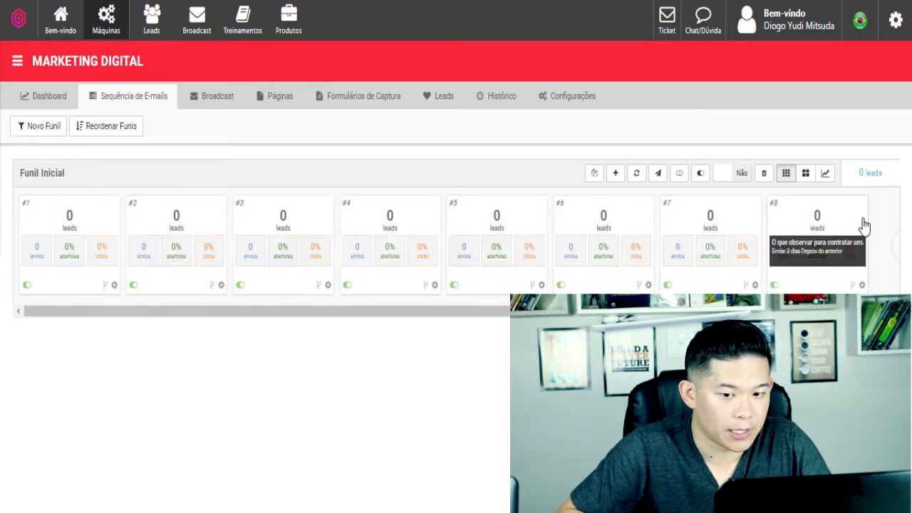
pyautogui.moveTo(541, 312); pyautogui.dragTo(377, 271)
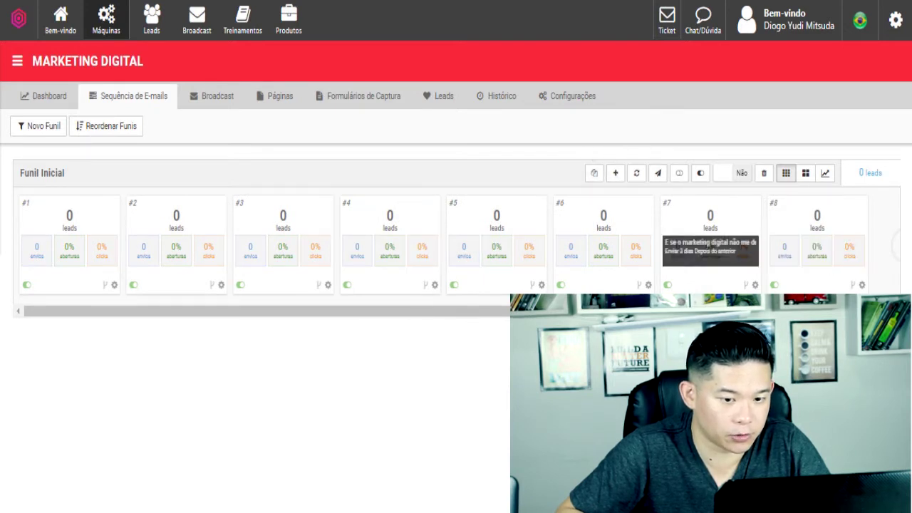
pyautogui.hscroll(5, 848, 235)
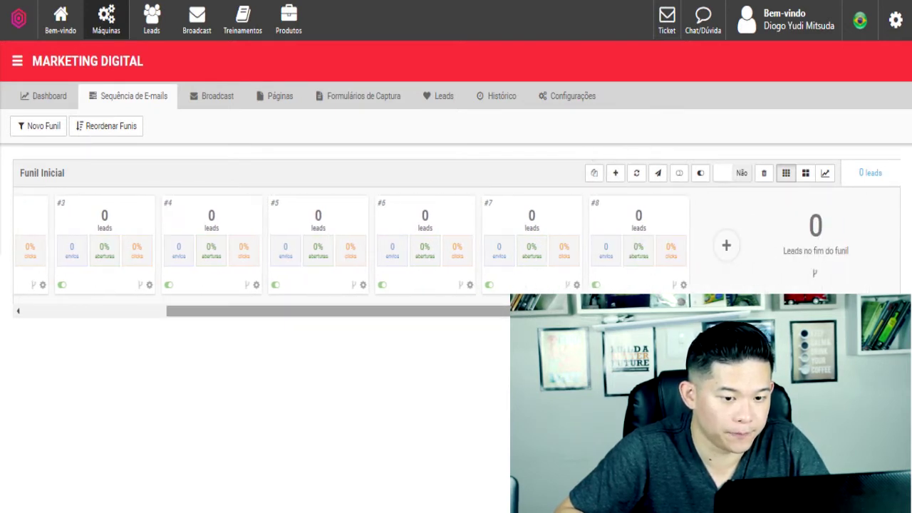
pyautogui.moveTo(527, 312); pyautogui.dragTo(342, 303)
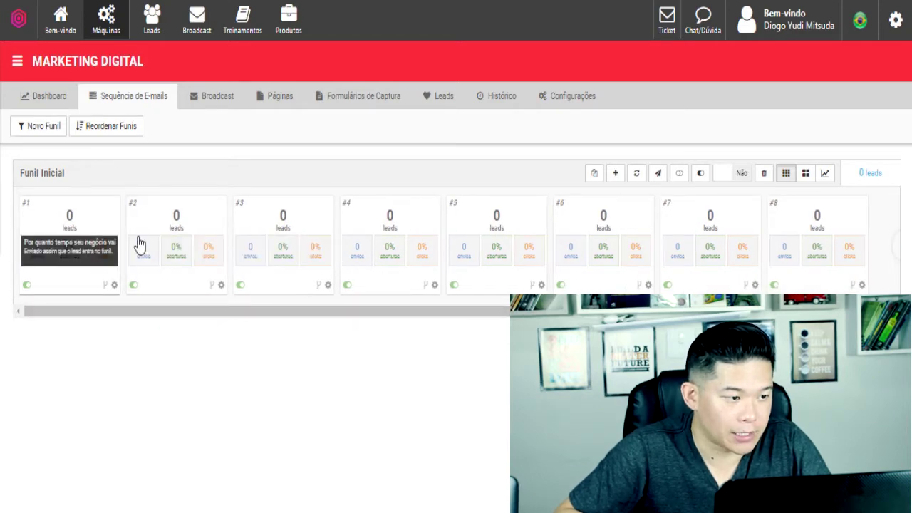
# Step: Open the first and second e-mails of the Funil Inicial and read each message body through to its end
pyautogui.click(72, 243)
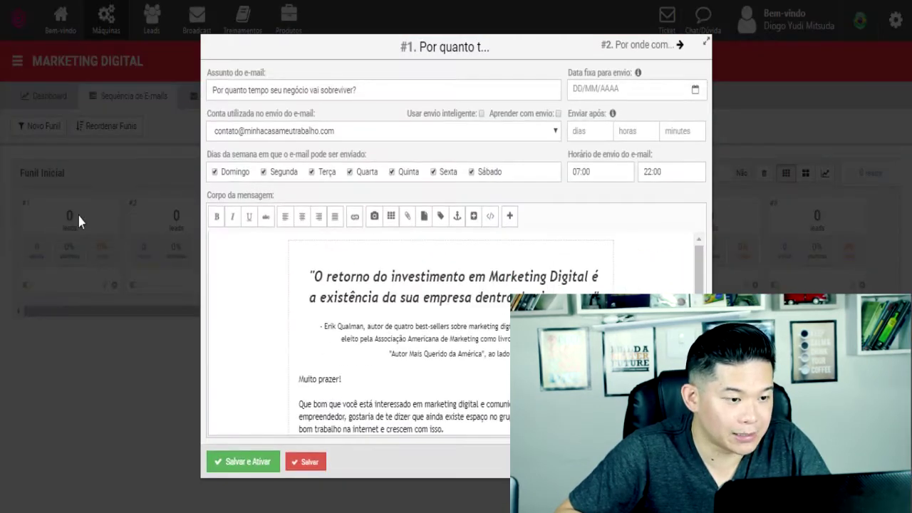
pyautogui.moveTo(335, 275); pyautogui.dragTo(488, 278)
pyautogui.scroll(-10, 449, 292)
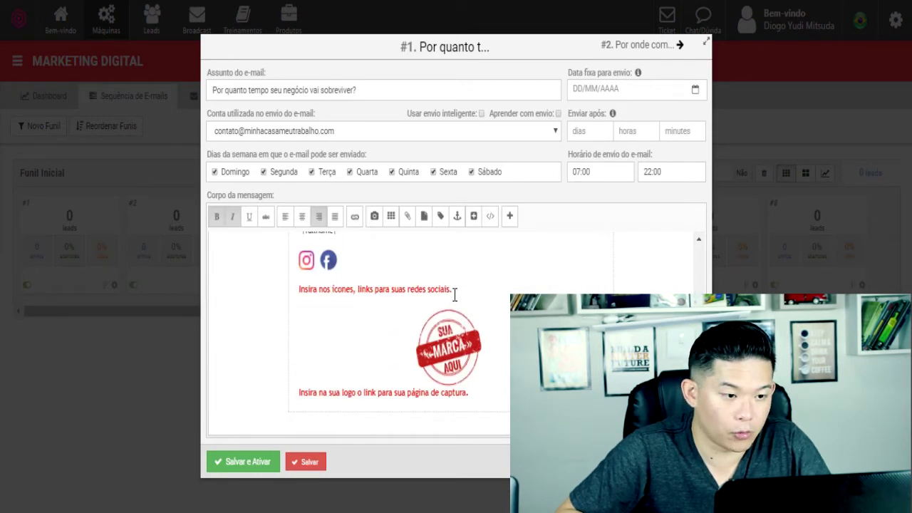
pyautogui.scroll(10, 455, 294)
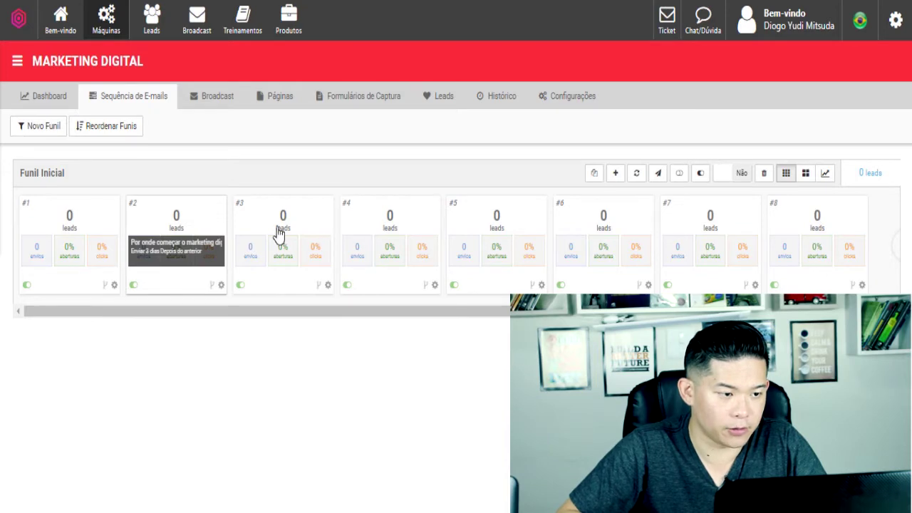
pyautogui.click(207, 232)
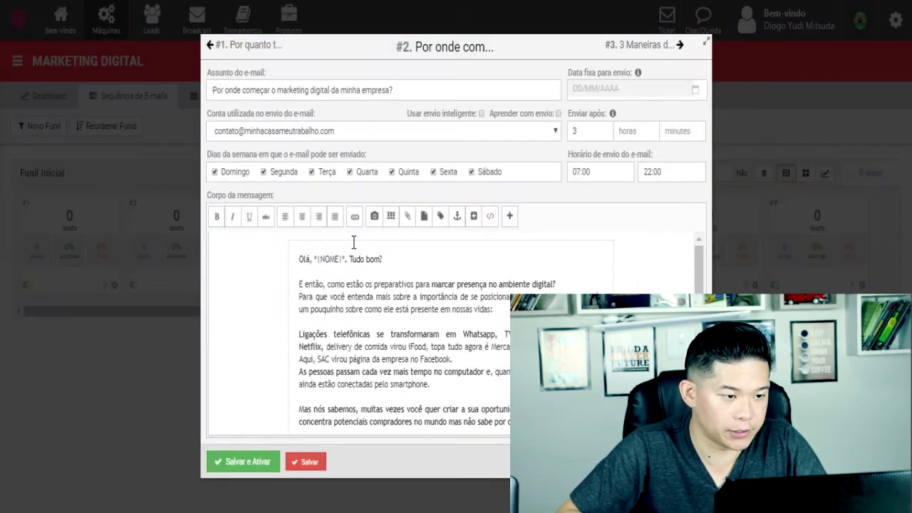
pyautogui.scroll(-10, 464, 334)
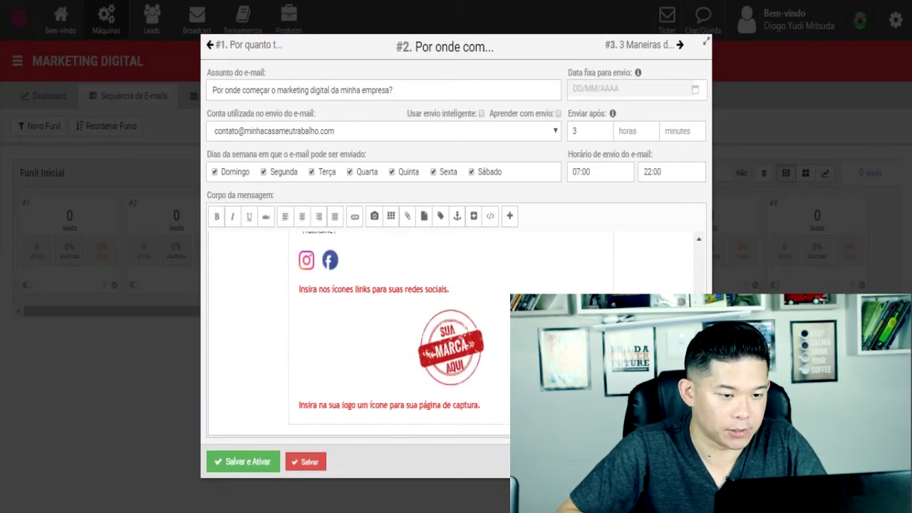
pyautogui.scroll(5, 456, 331)
pyautogui.press('Escape')
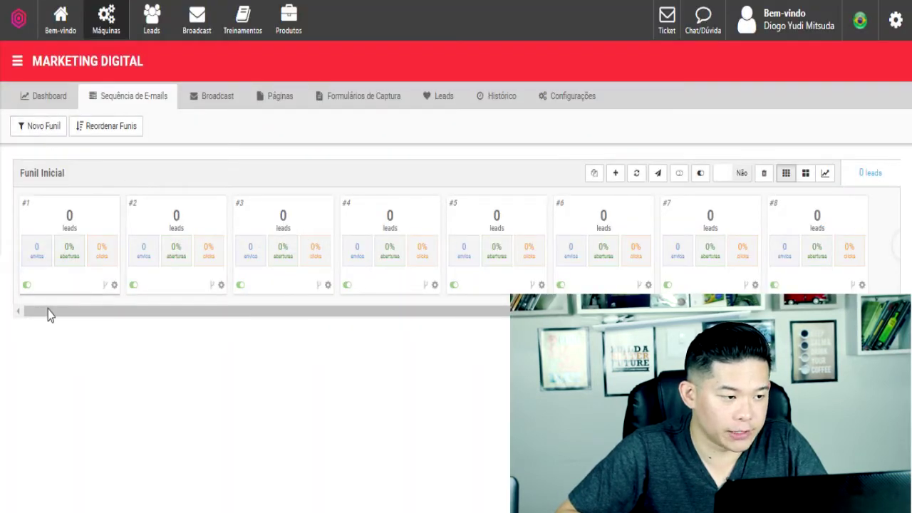
# Step: Create a new funnel named TESTE in the machine's e-mail sequence
pyautogui.click(41, 126)
pyautogui.write('teste')
pyautogui.click(355, 297)
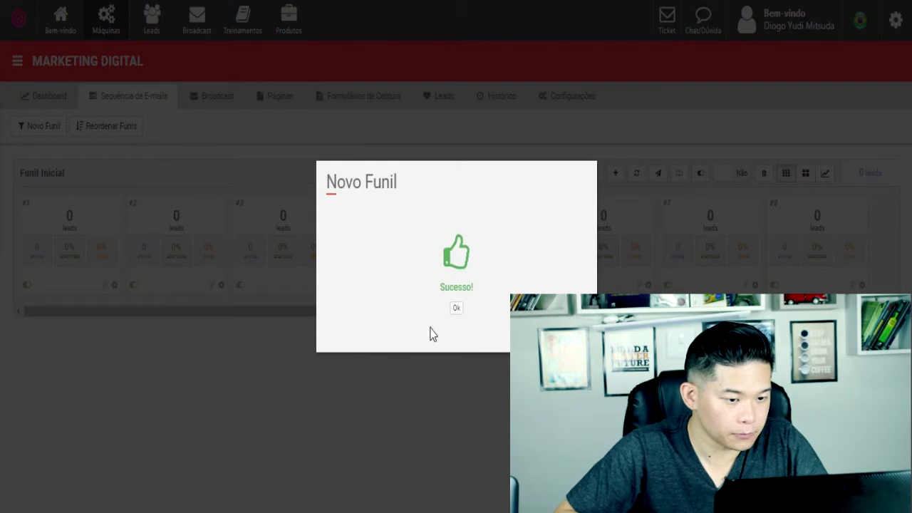
pyautogui.click(456, 308)
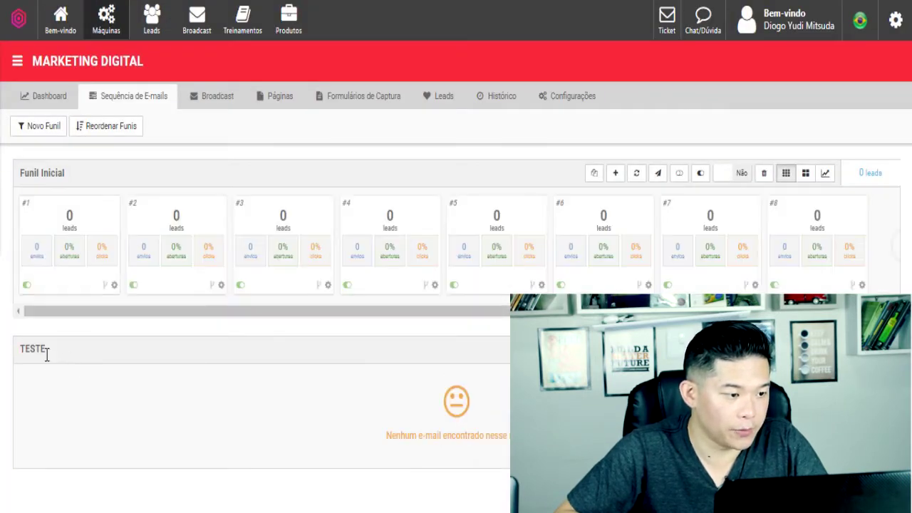
# Step: Rename the TESTE funnel as EBOOK 10 DICAS
pyautogui.click(42, 349)
pyautogui.moveTo(44, 349); pyautogui.dragTo(7, 349)
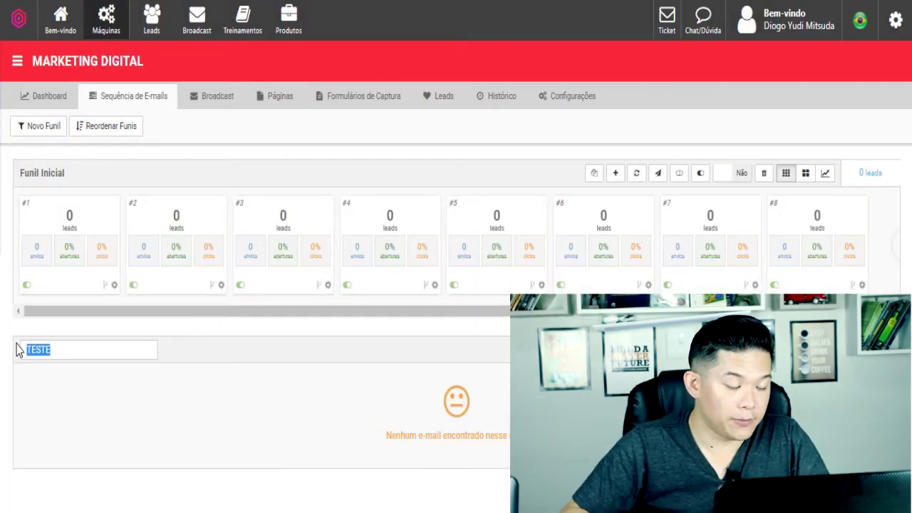
pyautogui.write('EBOOK 10 DICAS')
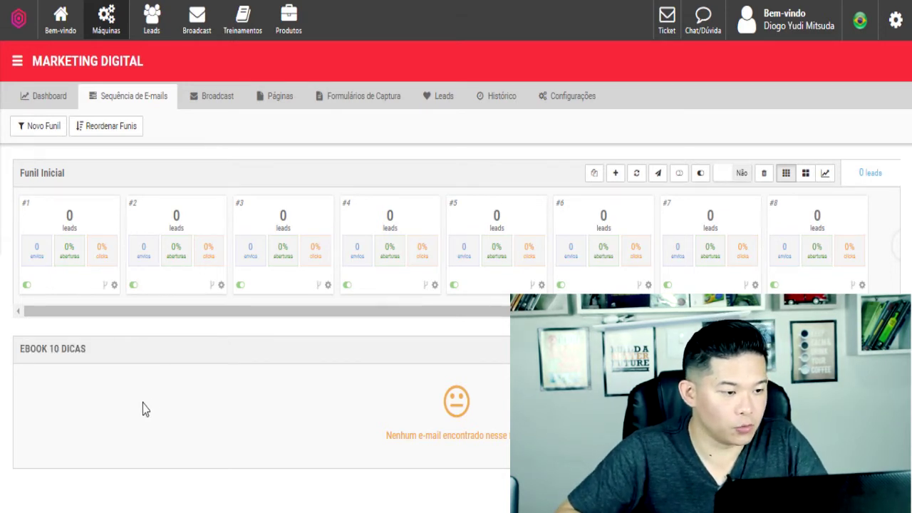
# Step: Open the machine's pages in a separate tab and examine the marketing digital page, including its e-book sign-up form
pyautogui.rightClick(285, 107)
pyautogui.click(302, 116)
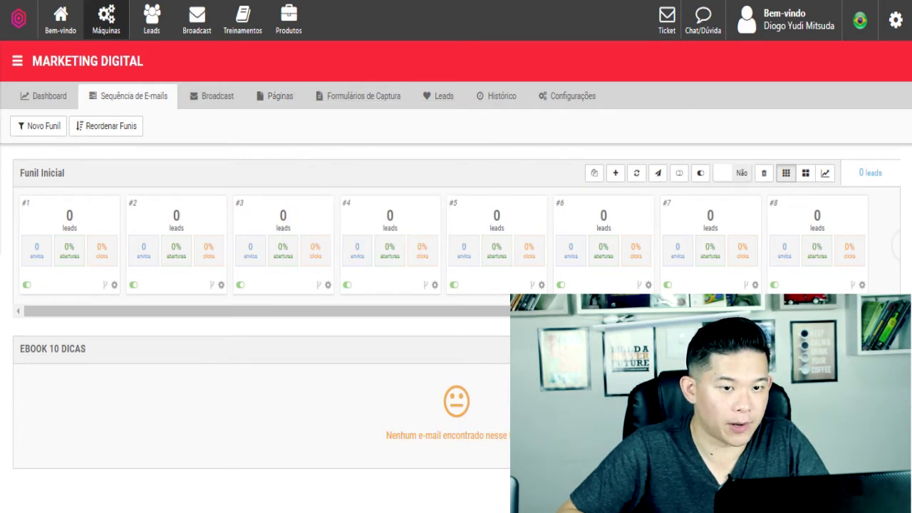
pyautogui.hotkey('ctrl', 'Tab')
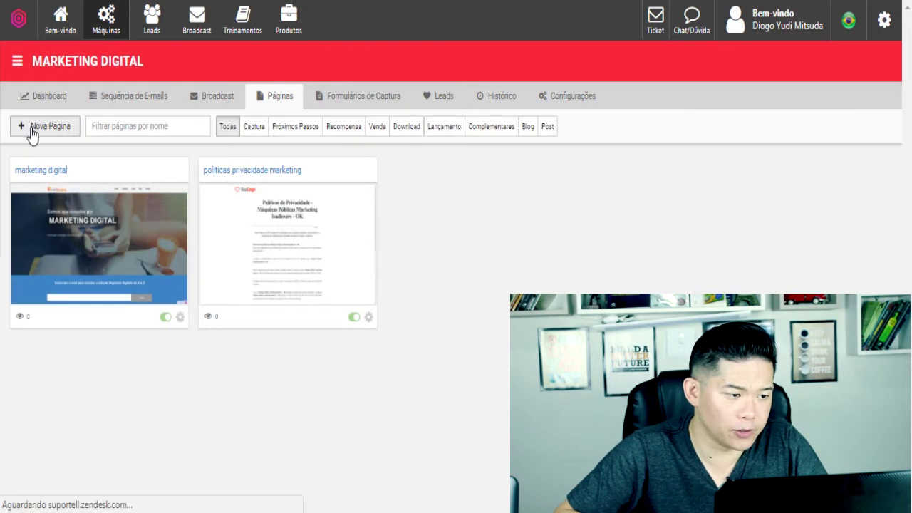
pyautogui.click(57, 172)
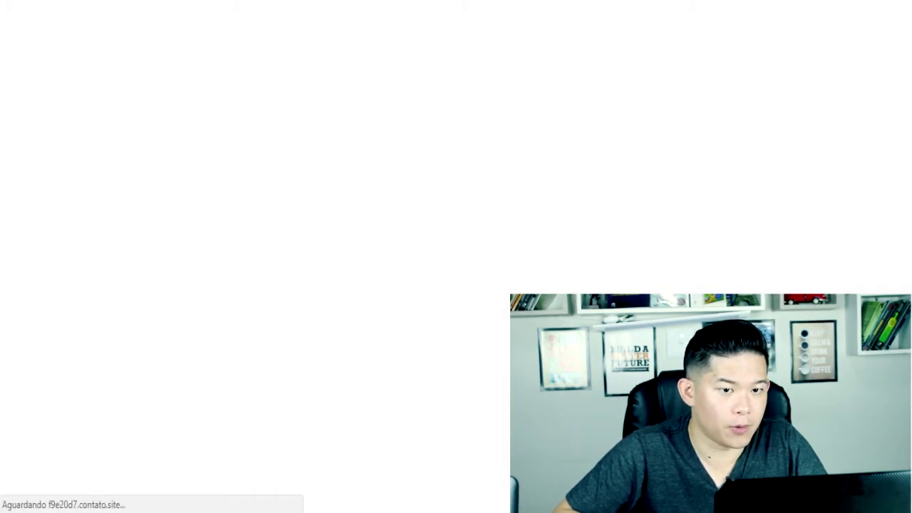
pyautogui.scroll(-6, 413, 236)
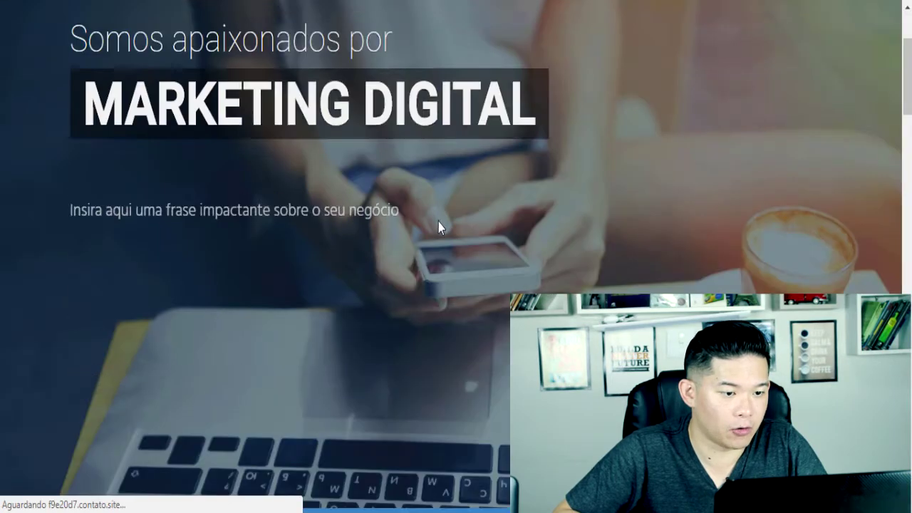
pyautogui.scroll(-6, 428, 204)
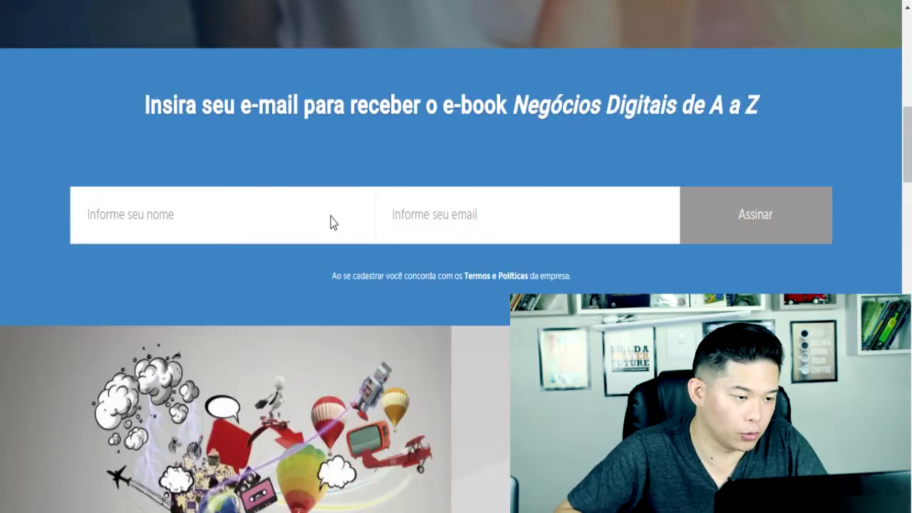
pyautogui.scroll(3, 224, 53)
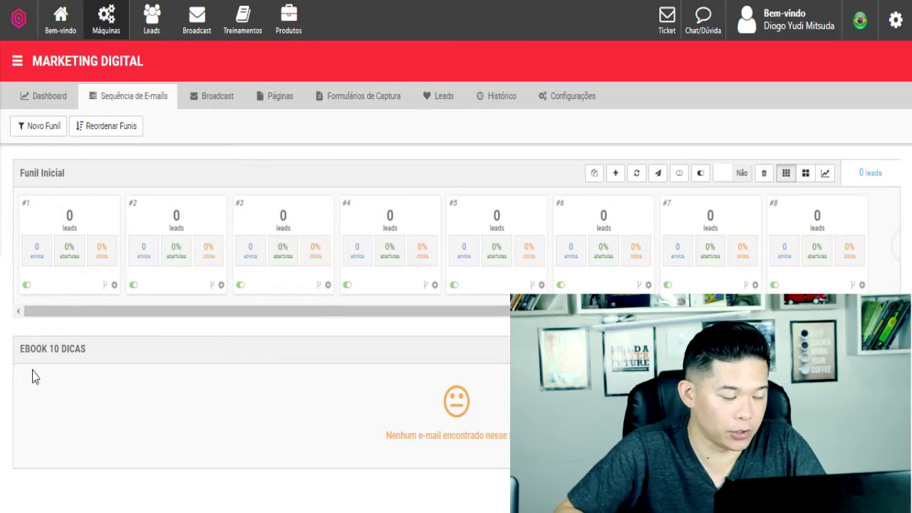
# Step: Return to the machine's pages and open the marketing digital page for another look
pyautogui.moveTo(37, 348); pyautogui.dragTo(38, 387)
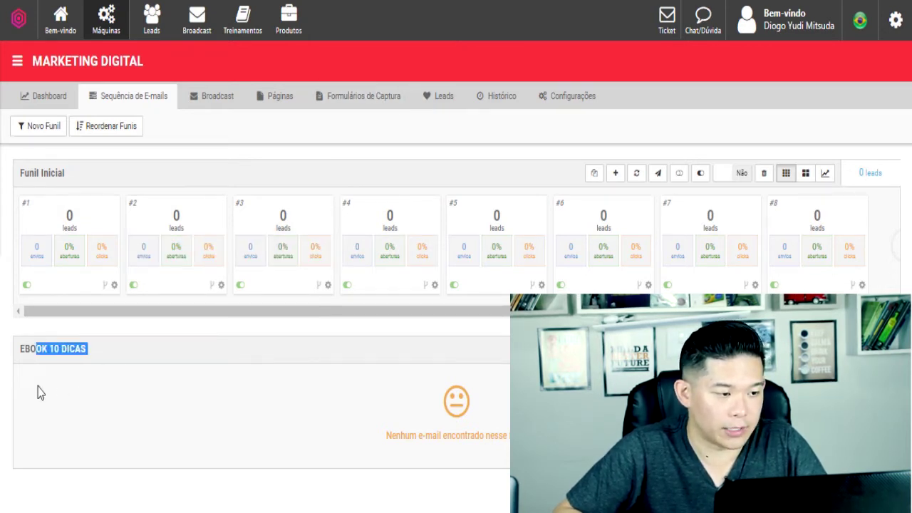
pyautogui.click(57, 401)
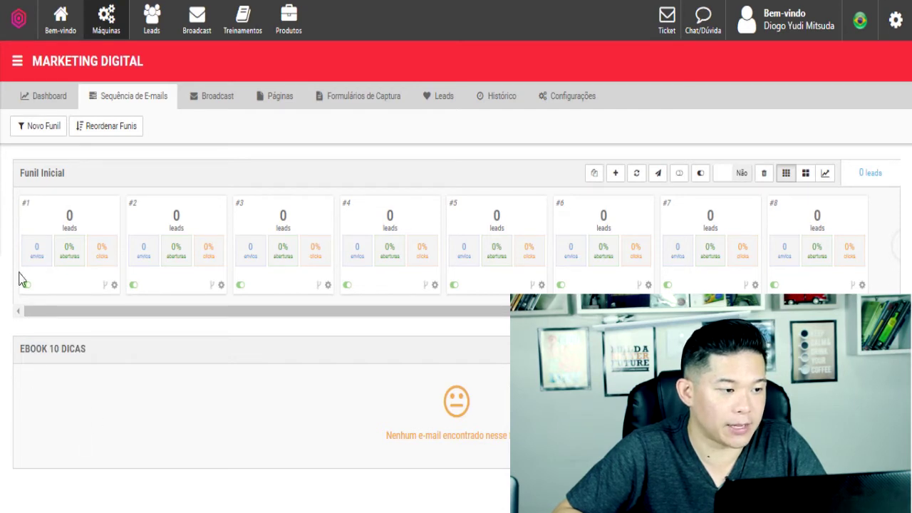
pyautogui.moveTo(66, 258)
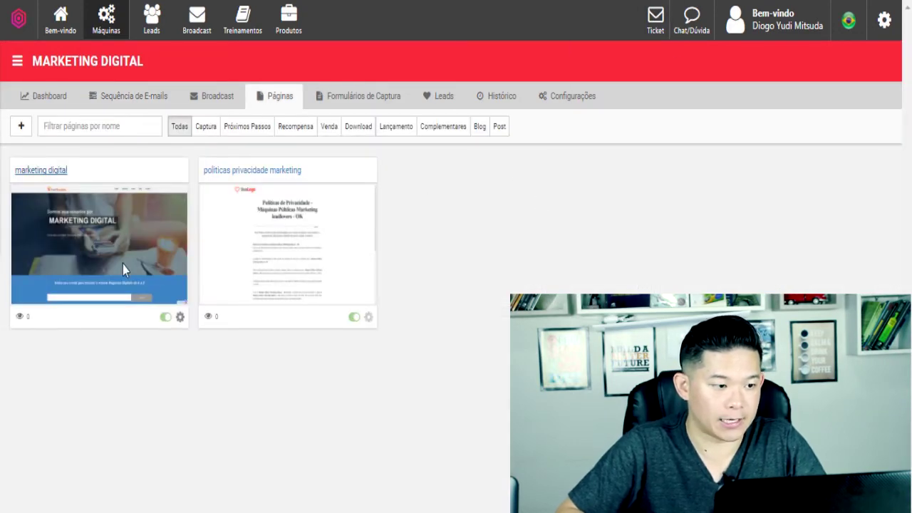
pyautogui.click(50, 173)
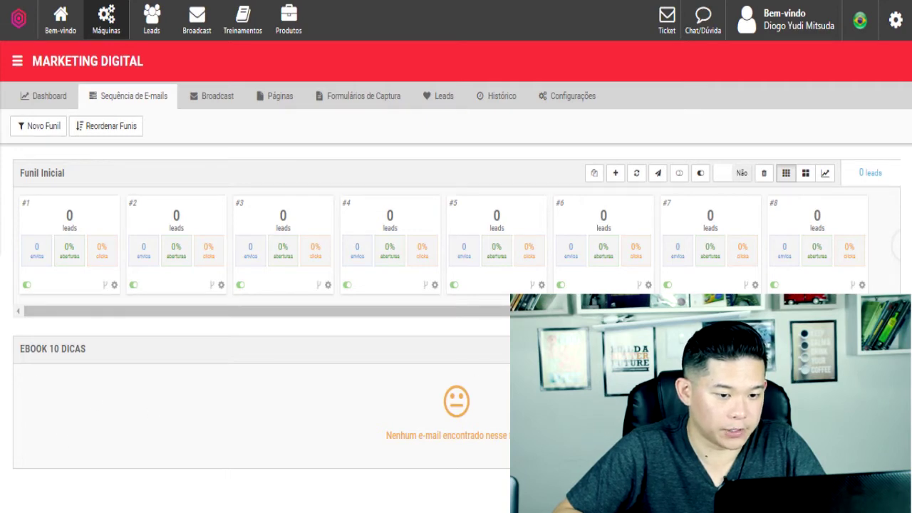
# Step: Start a new e-mail in the EBOOK 10 DICAS funnel with the contact sending account and the subject TESTE
pyautogui.click(615, 173)
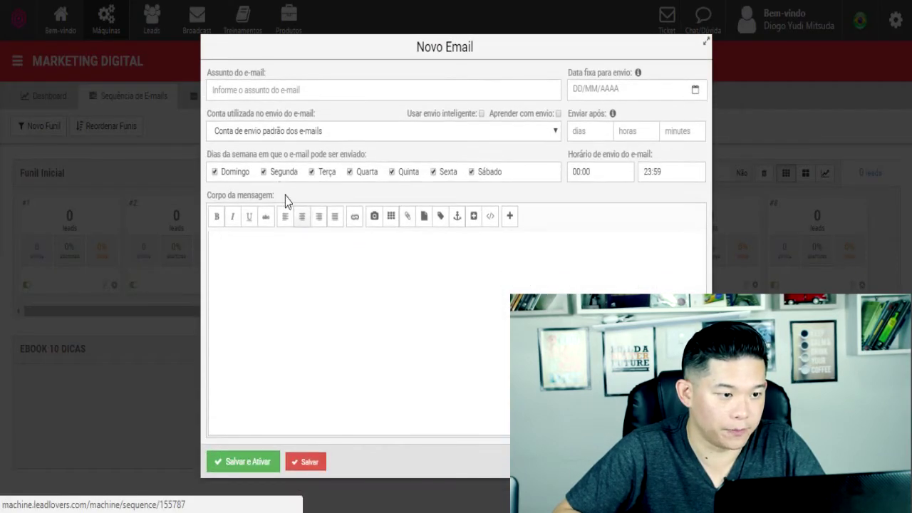
pyautogui.click(273, 132)
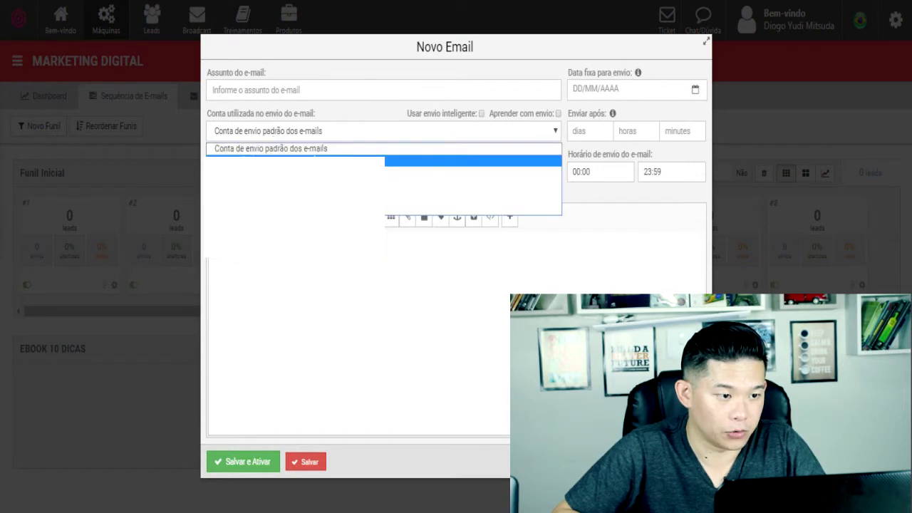
pyautogui.click(274, 158)
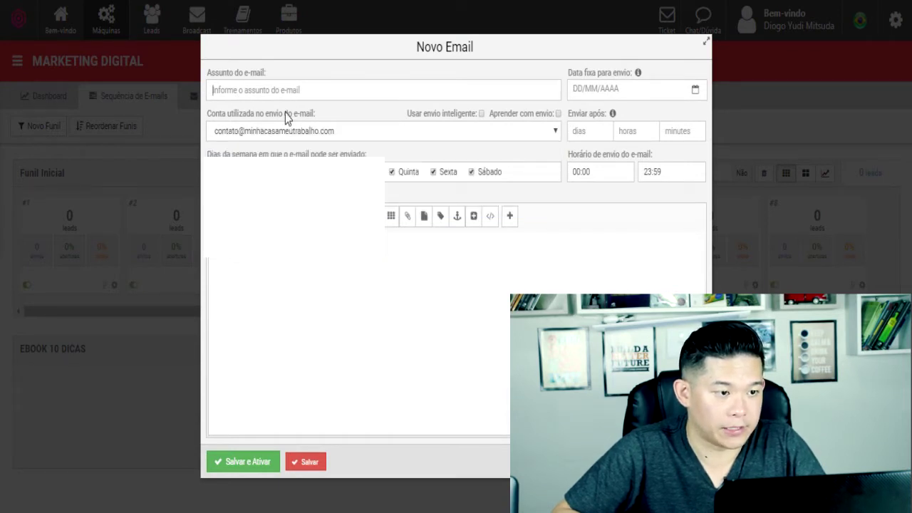
pyautogui.click(275, 91)
pyautogui.write('TESTE')
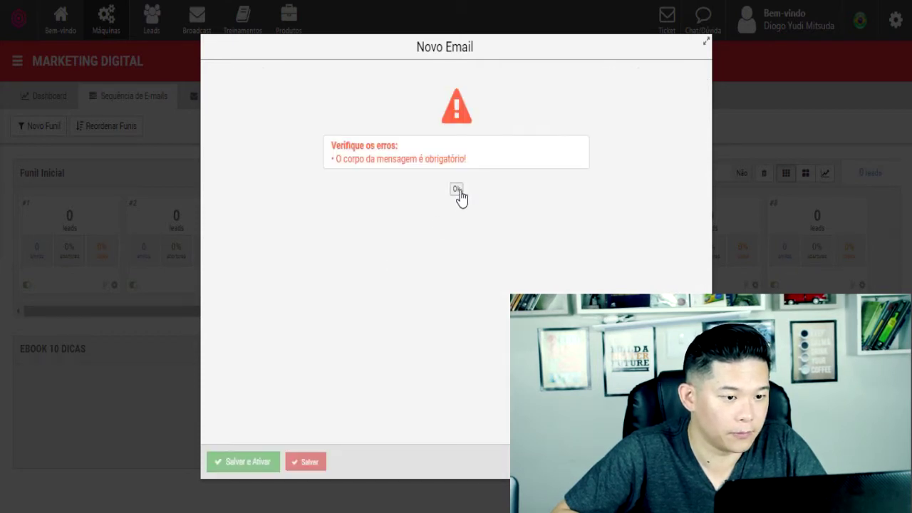
# Step: Enter TESTE as the message body, then save and activate the e-mail
pyautogui.click(458, 191)
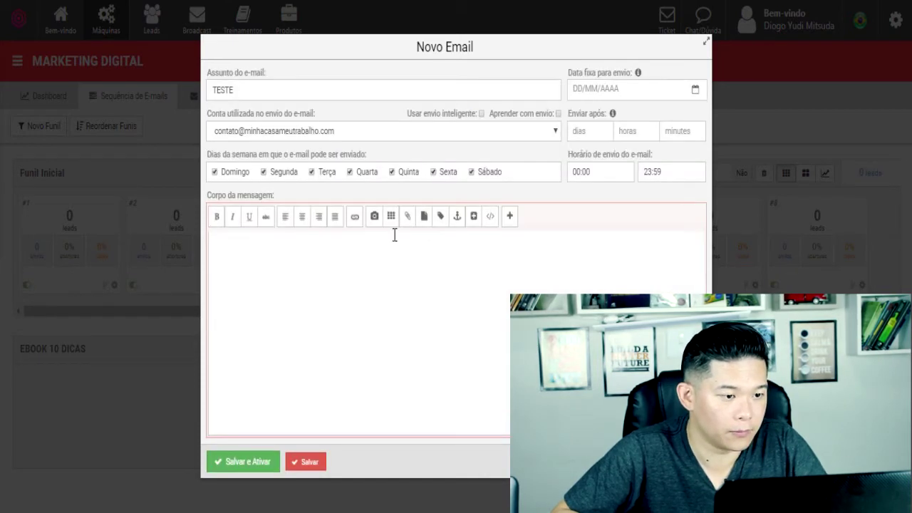
pyautogui.click(260, 469)
pyautogui.click(462, 265)
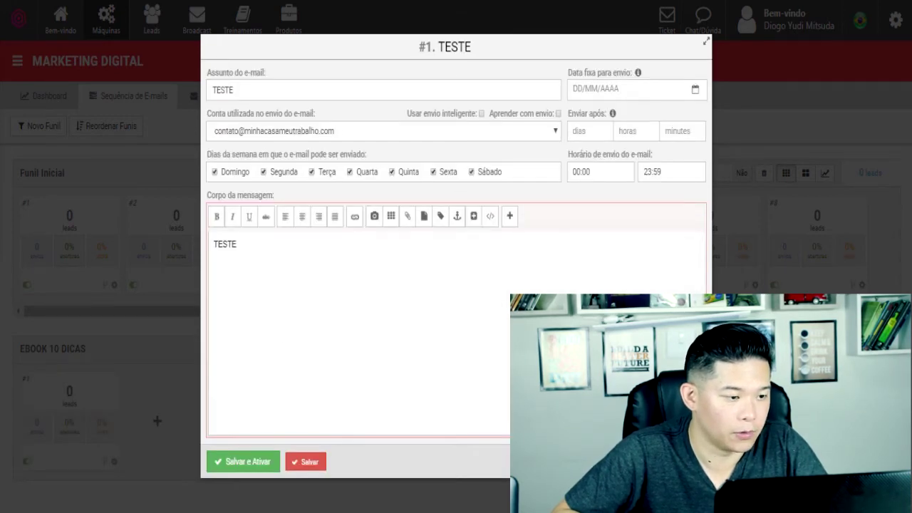
pyautogui.click(152, 413)
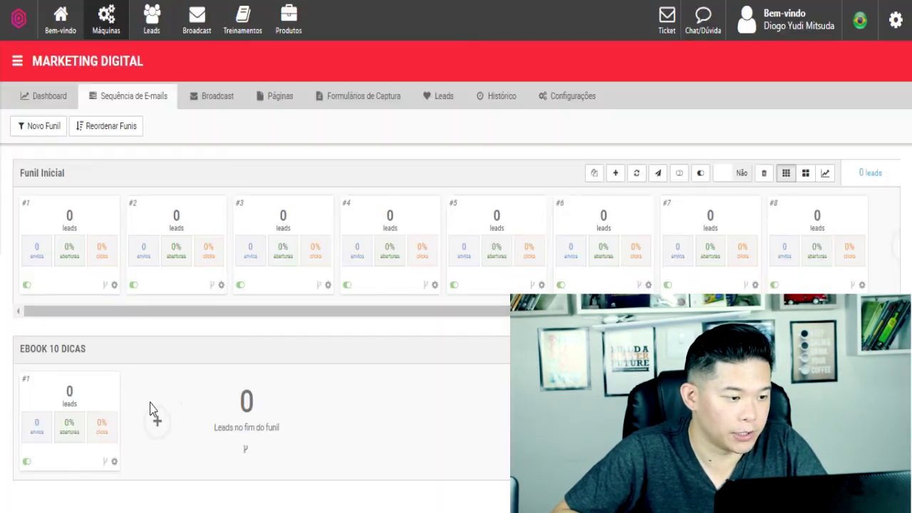
pyautogui.click(106, 463)
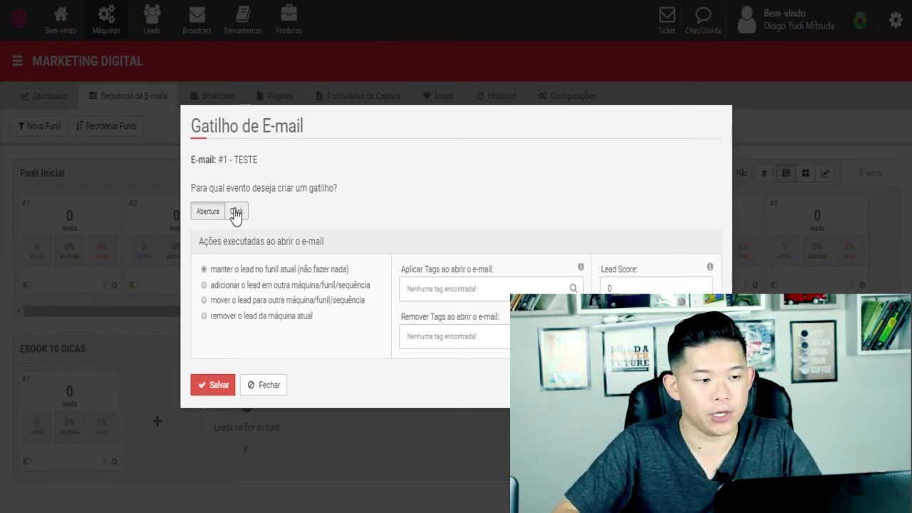
pyautogui.click(214, 300)
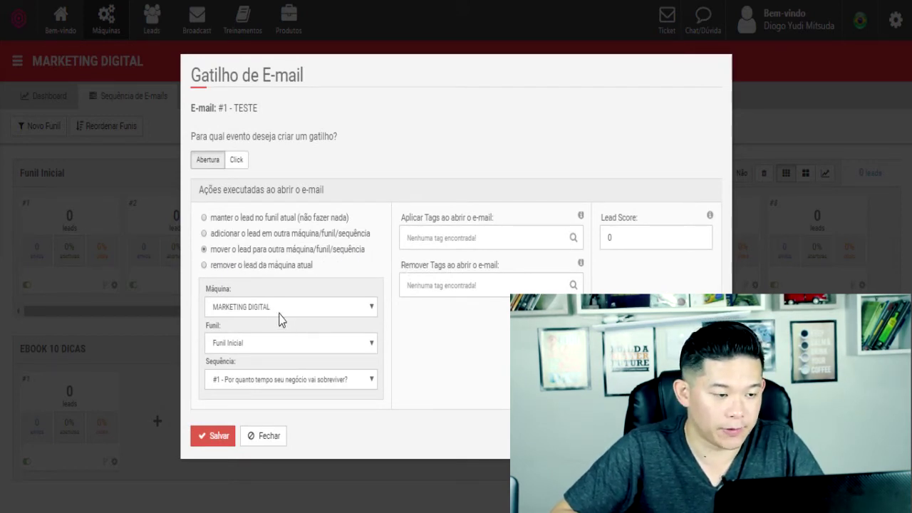
pyautogui.click(263, 343)
pyautogui.click(254, 370)
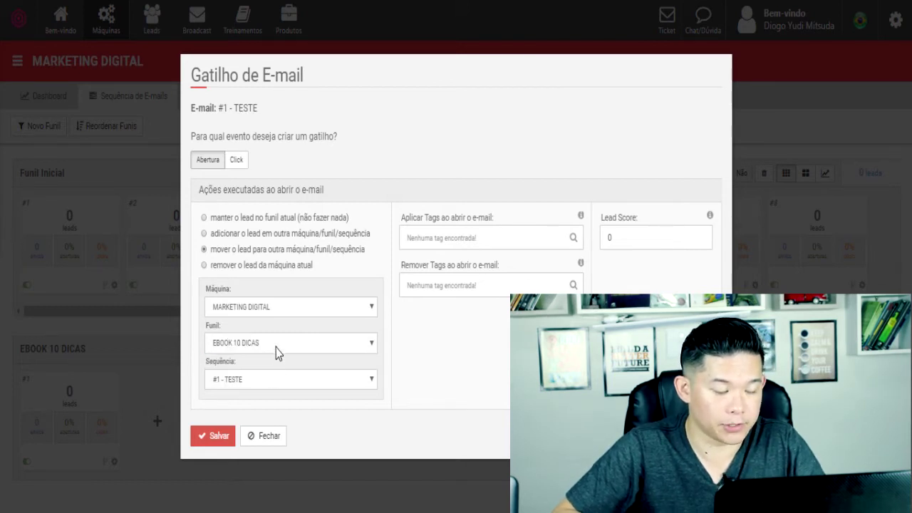
pyautogui.click(275, 346)
pyautogui.click(251, 360)
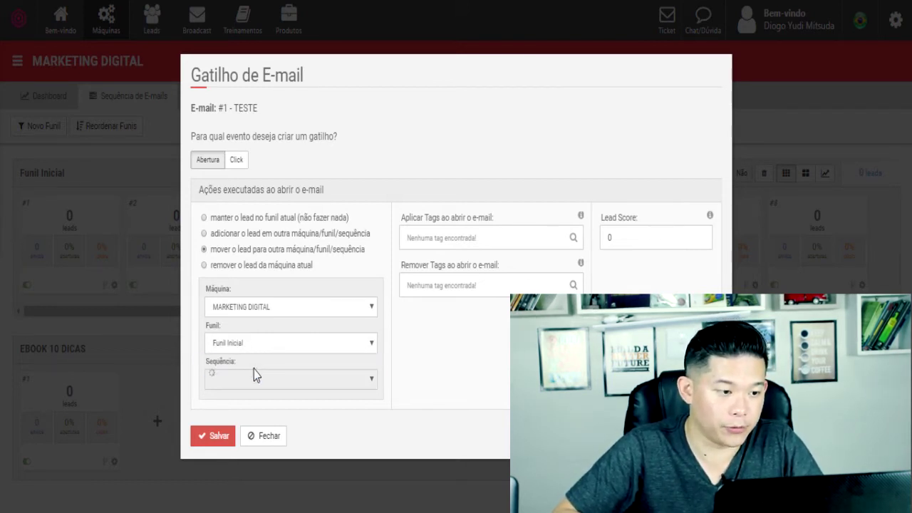
pyautogui.click(263, 438)
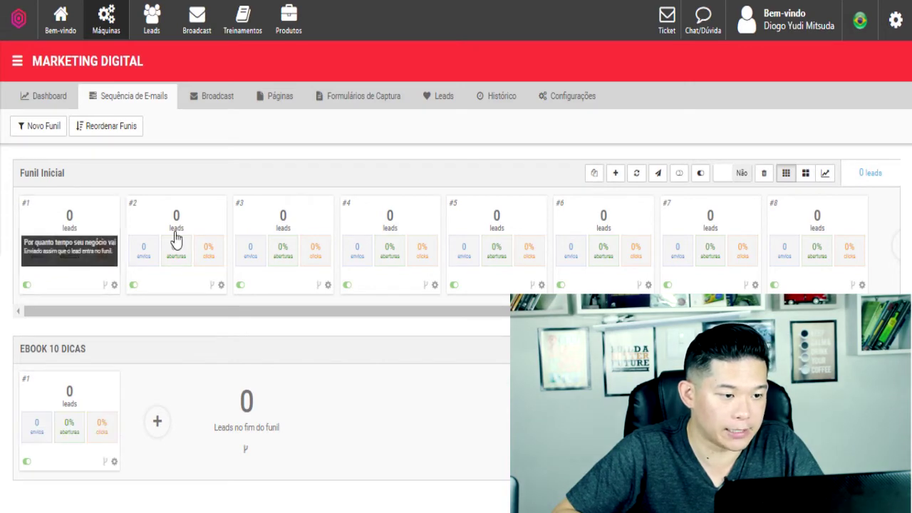
# Step: Save an opening trigger on the TESTE e-mail that moves the lead to MARKETING DIGITAL, Funil Inicial, sequence #1 (Por quanto tempo seu negócio vai sobreviver?)
pyautogui.click(105, 462)
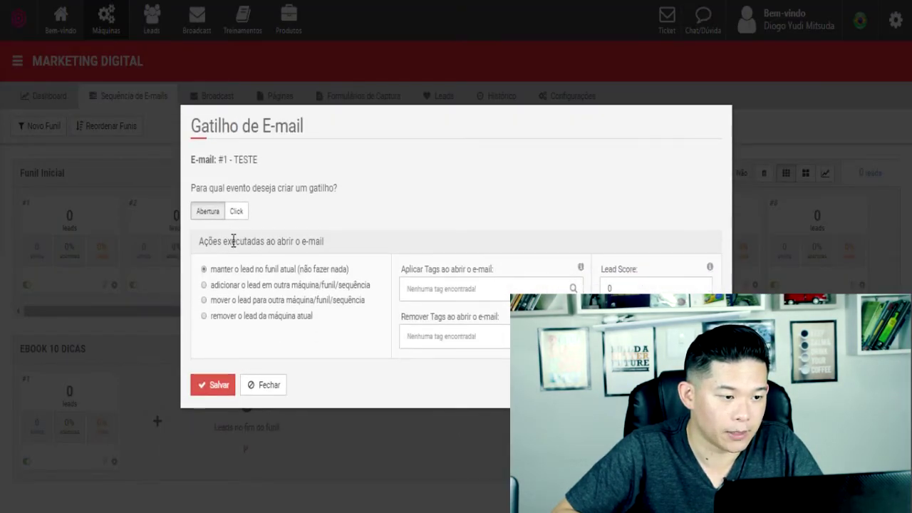
pyautogui.click(221, 300)
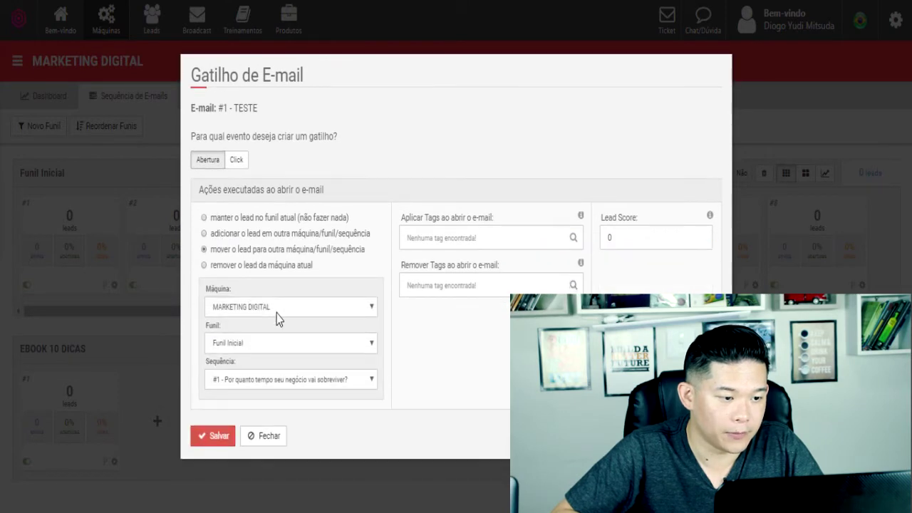
pyautogui.click(243, 348)
pyautogui.click(242, 347)
pyautogui.click(242, 348)
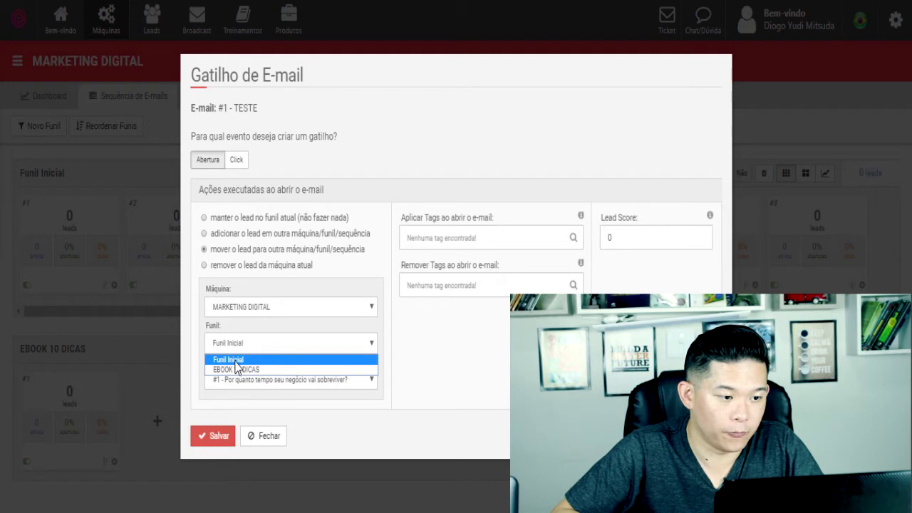
pyautogui.click(237, 361)
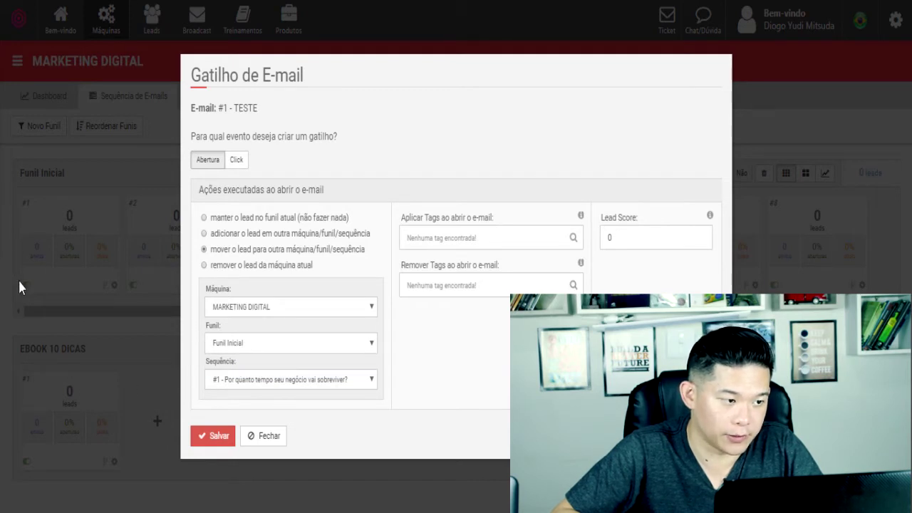
pyautogui.click(253, 381)
pyautogui.click(247, 397)
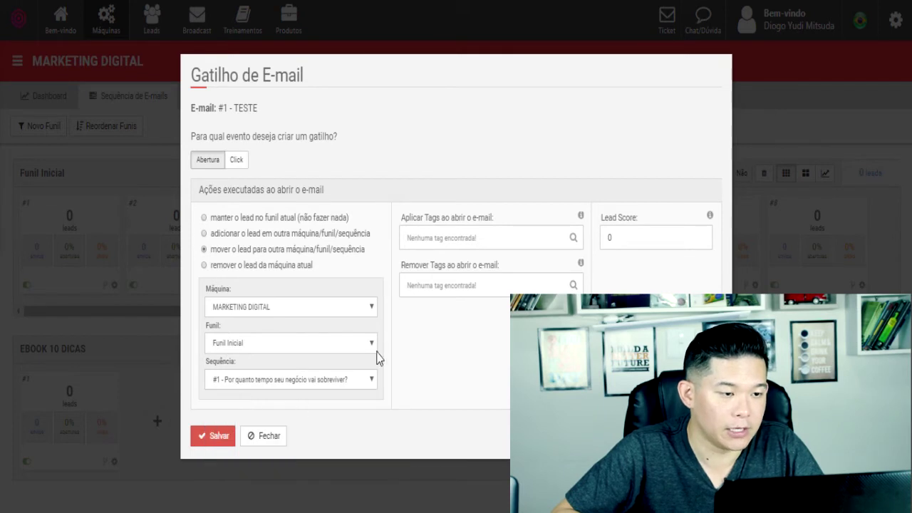
pyautogui.click(214, 437)
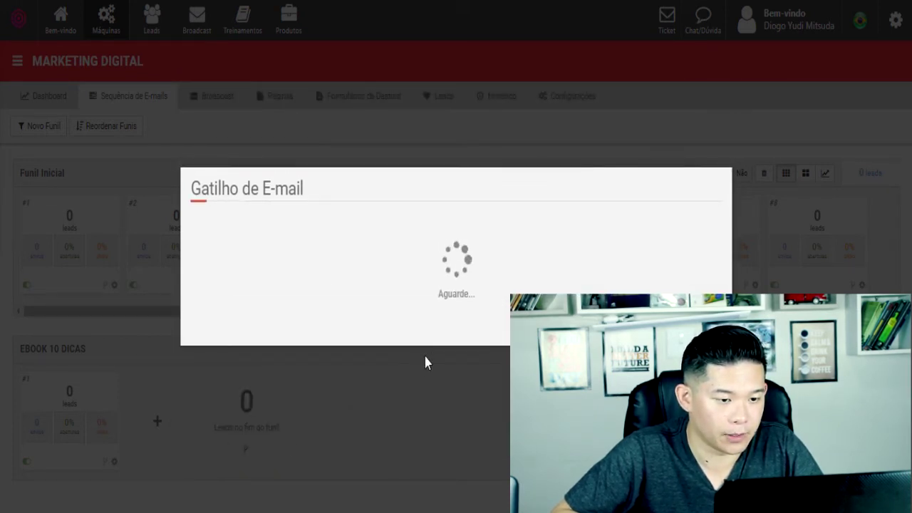
pyautogui.click(456, 315)
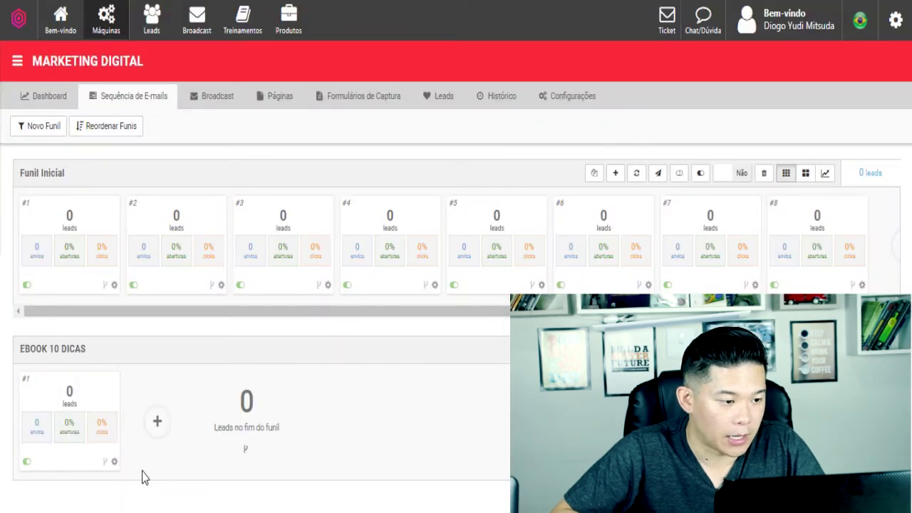